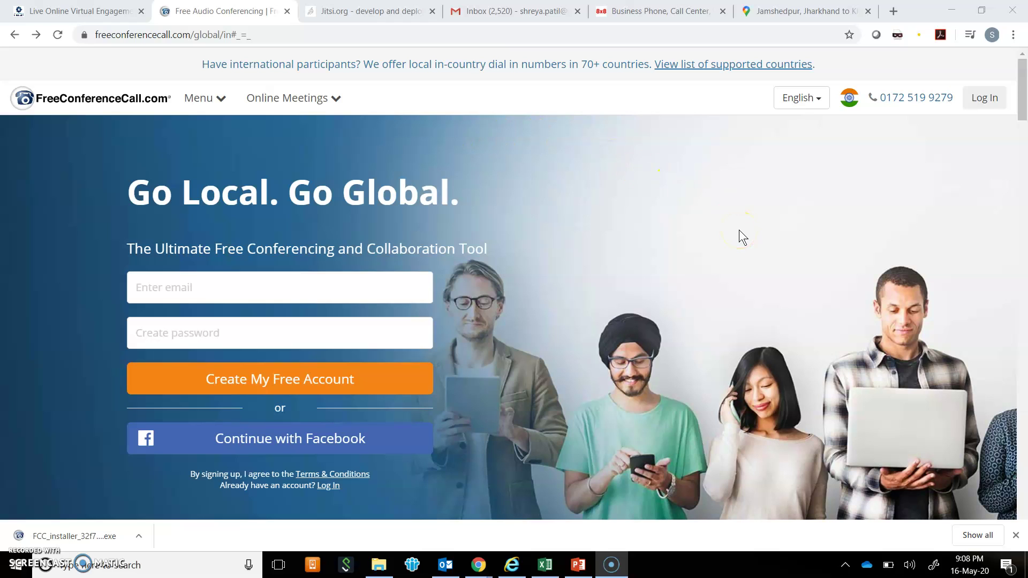
left_click(816, 106)
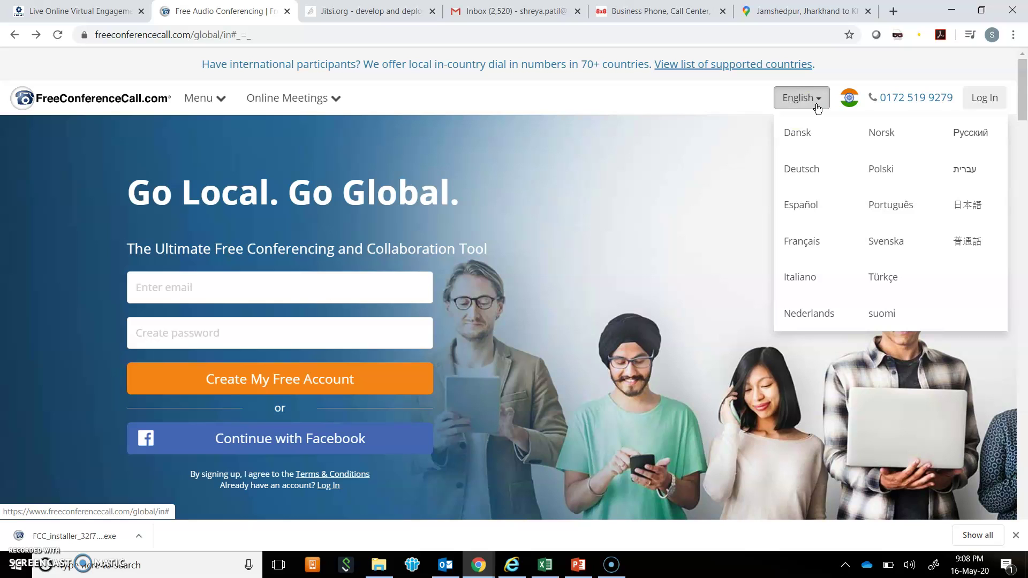
left_click(748, 137)
left_click(921, 106)
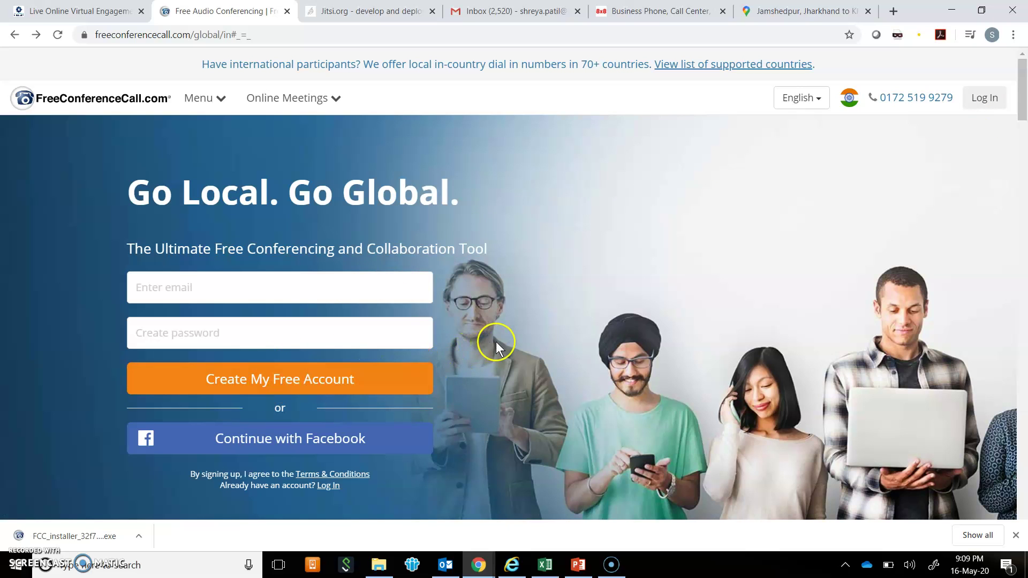
Sign in to the conferencing account by continuing with Facebook.
left_click(279, 446)
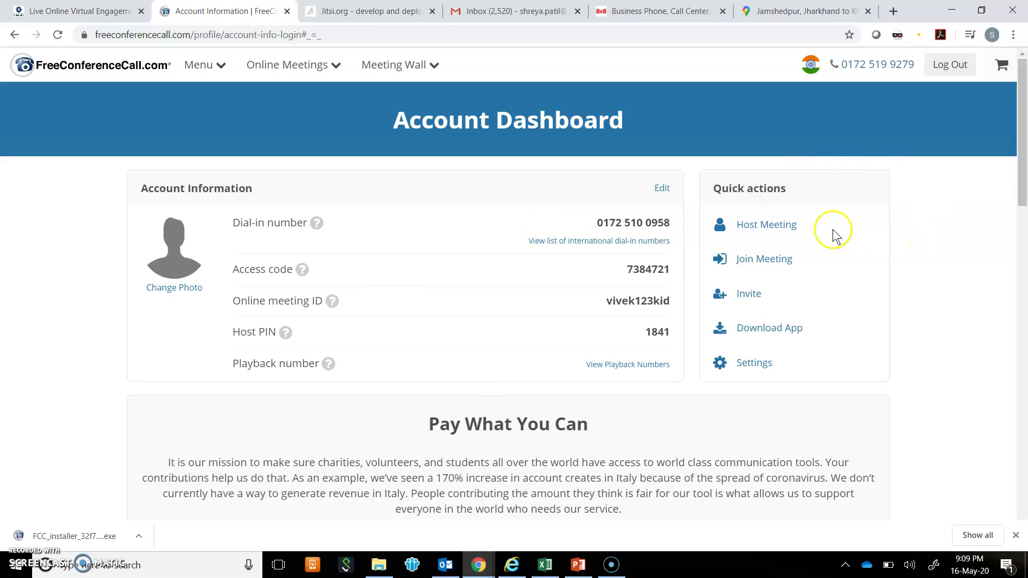
left_click(795, 228)
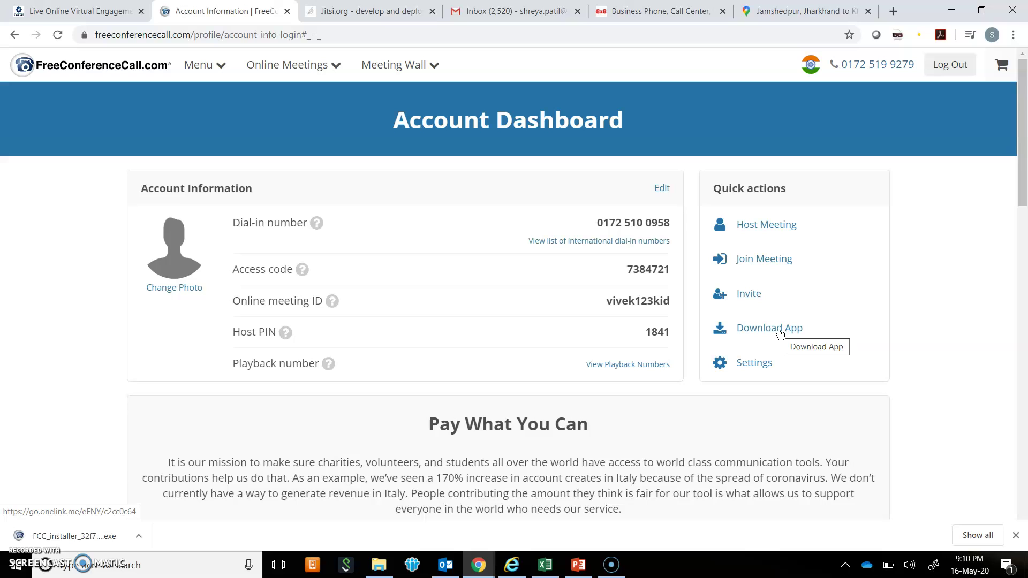
Open the account settings and go to the Meeting Settings section.
left_click(774, 362)
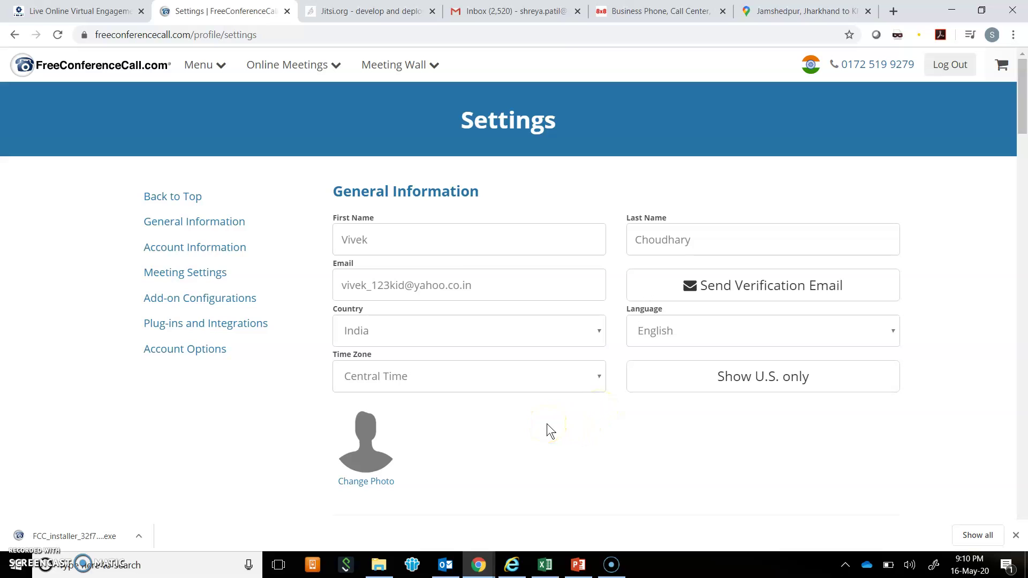
left_click(199, 199)
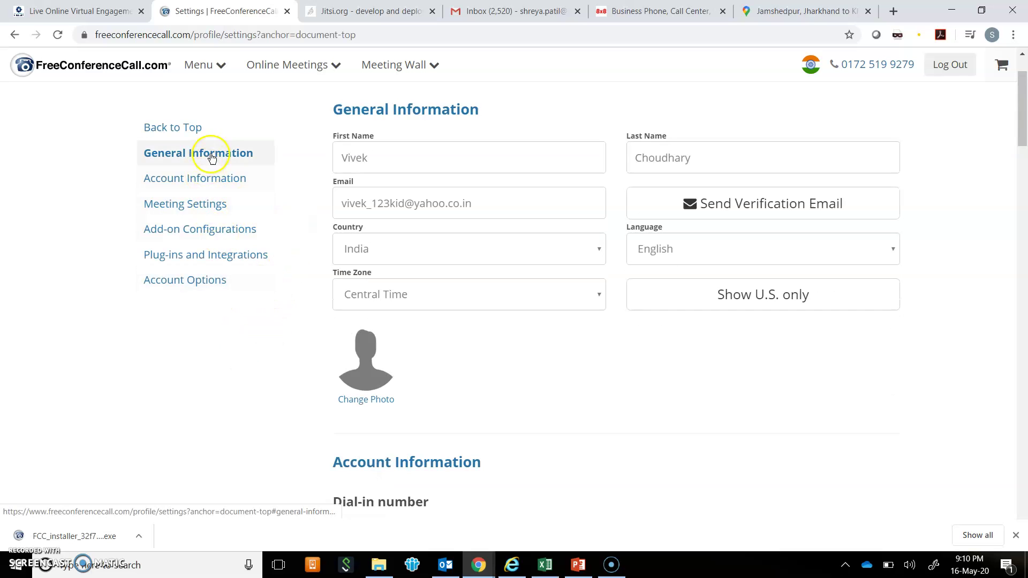
left_click(218, 184)
left_click(202, 226)
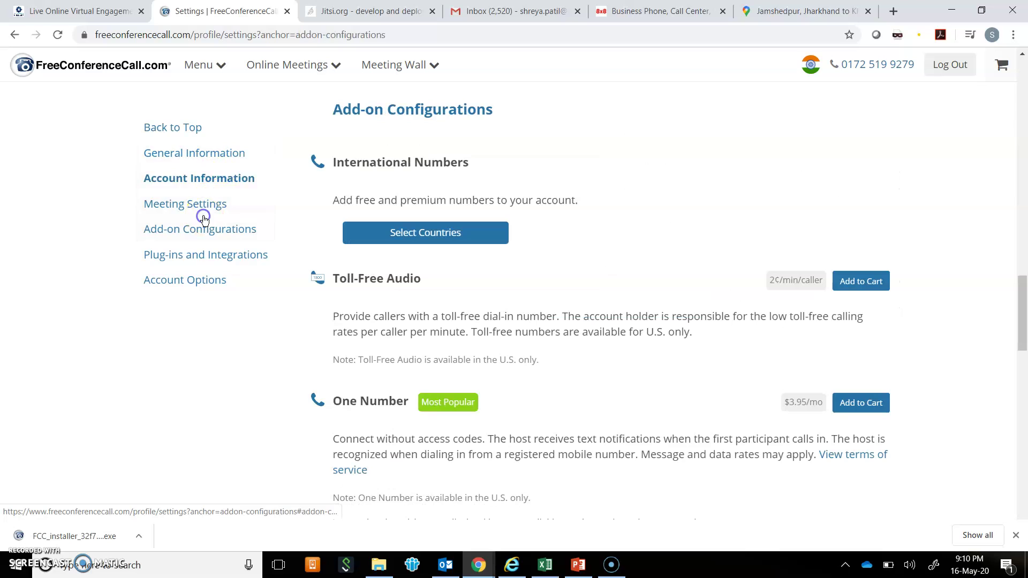
left_click(204, 205)
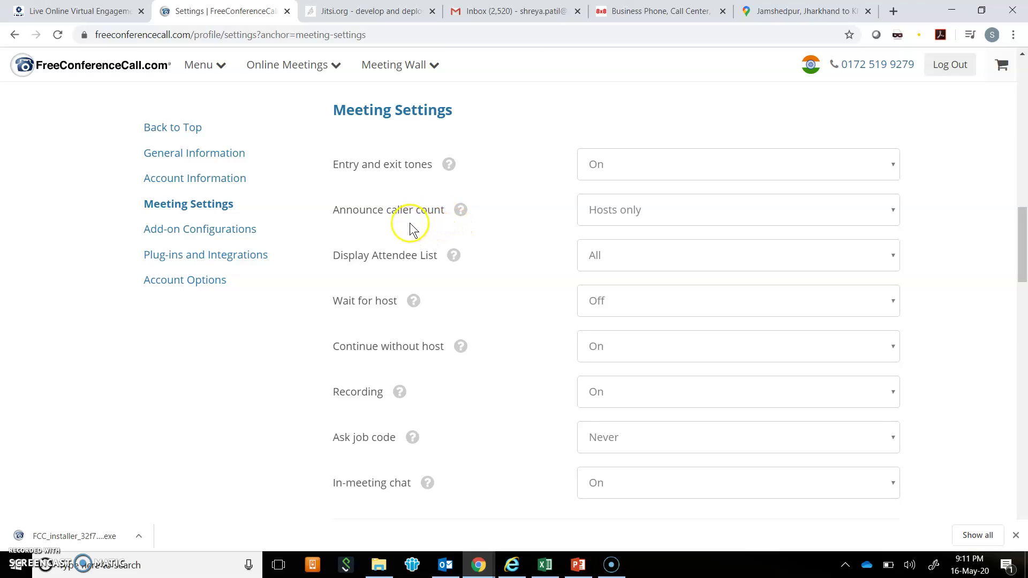
Check the Announce caller count options and set Display Attendee List to Hosts only.
left_click(892, 210)
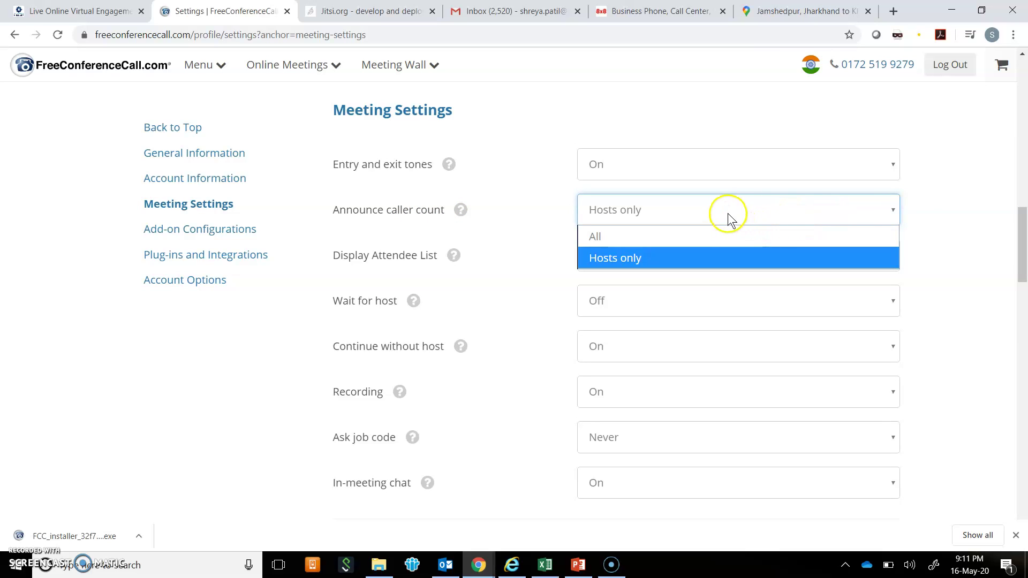
left_click(946, 213)
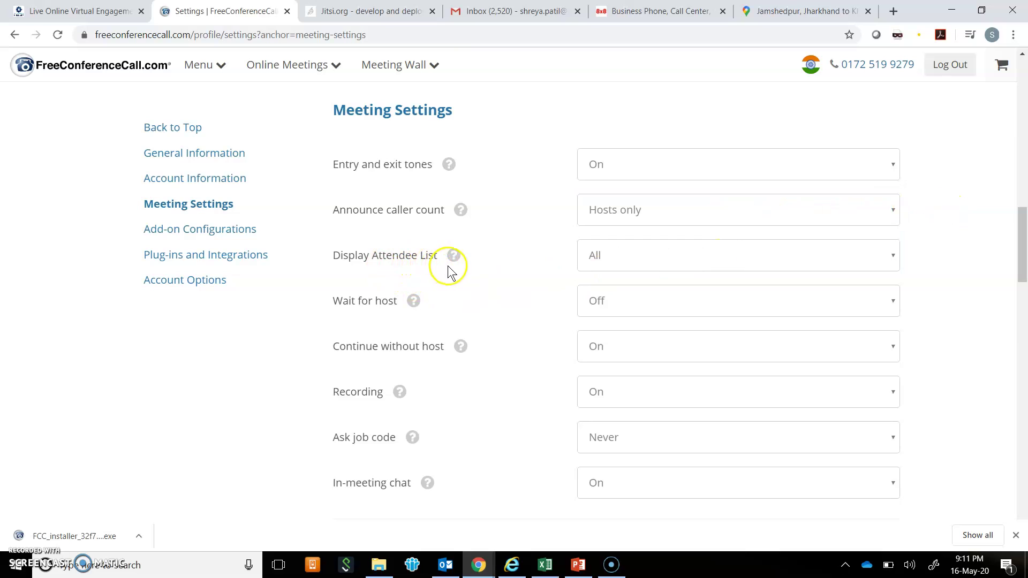
left_click(890, 257)
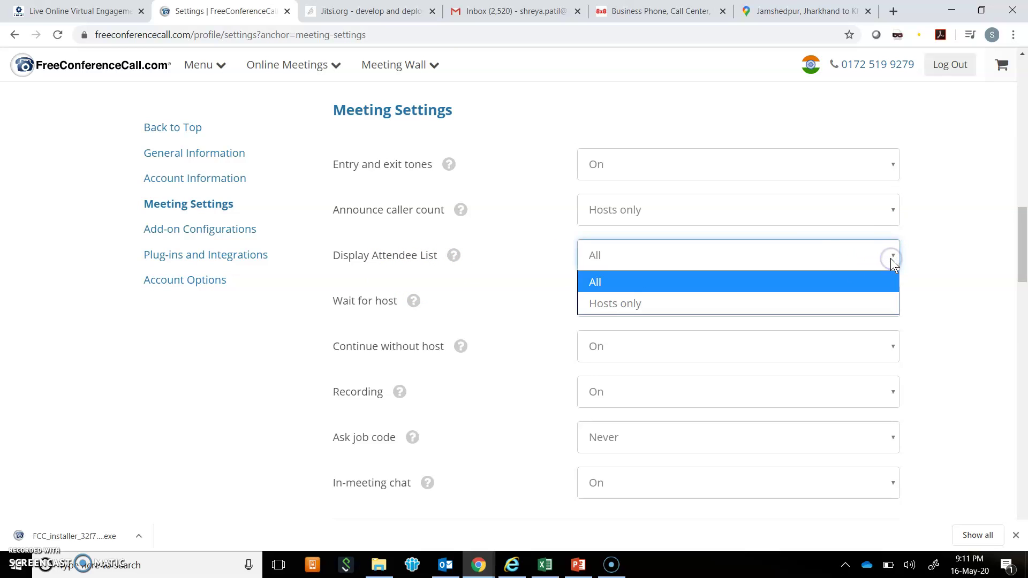
left_click(645, 303)
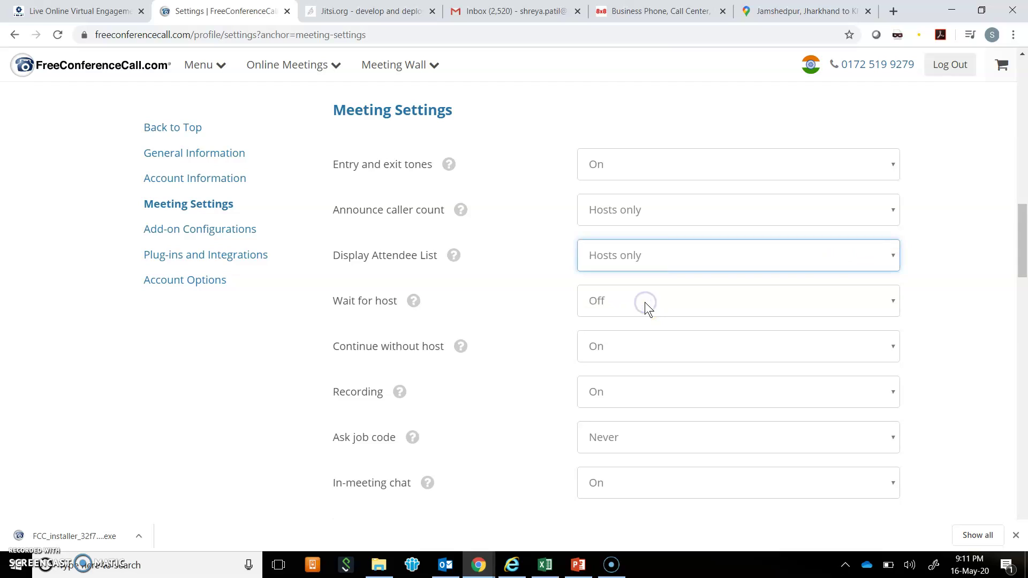
left_click(937, 273)
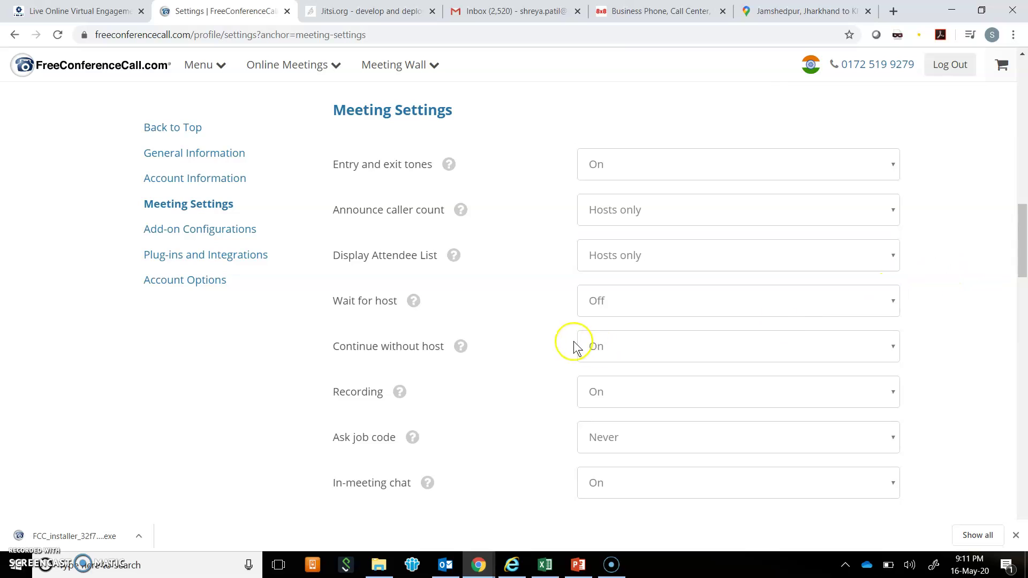
Set both Wait for host and Continue without host to On - 5 minutes.
left_click(893, 301)
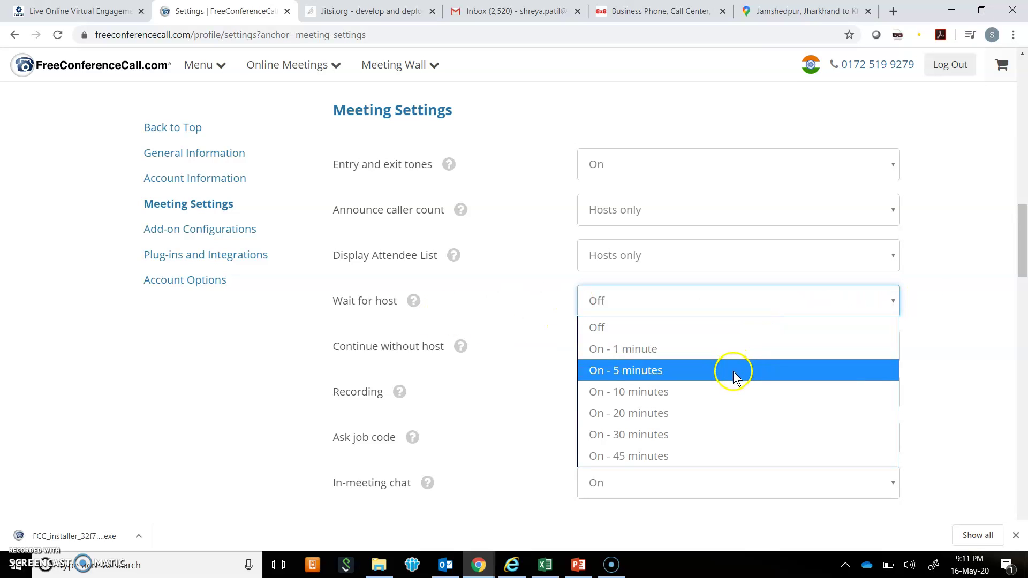
left_click(734, 371)
left_click(915, 311)
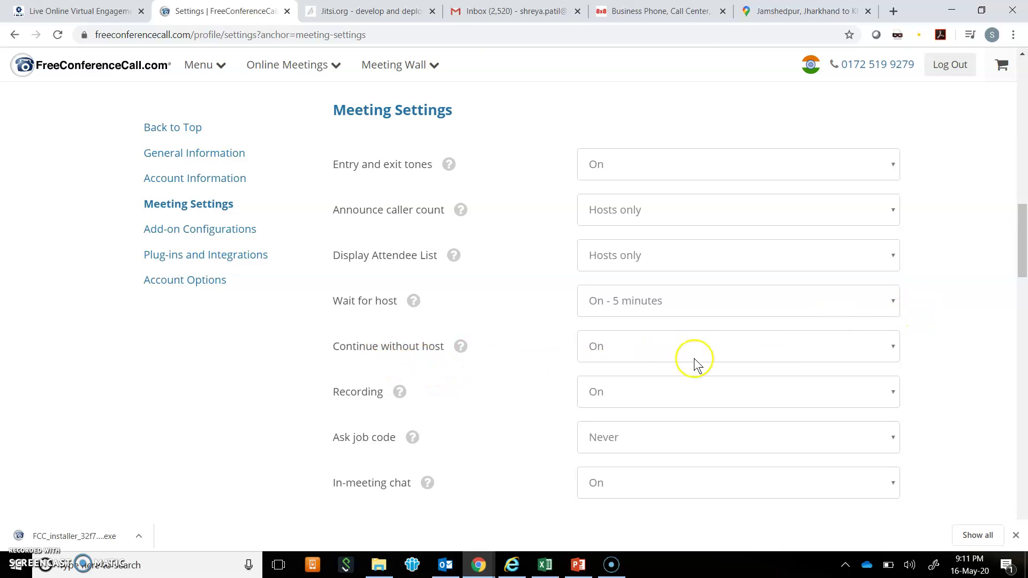
left_click(887, 349)
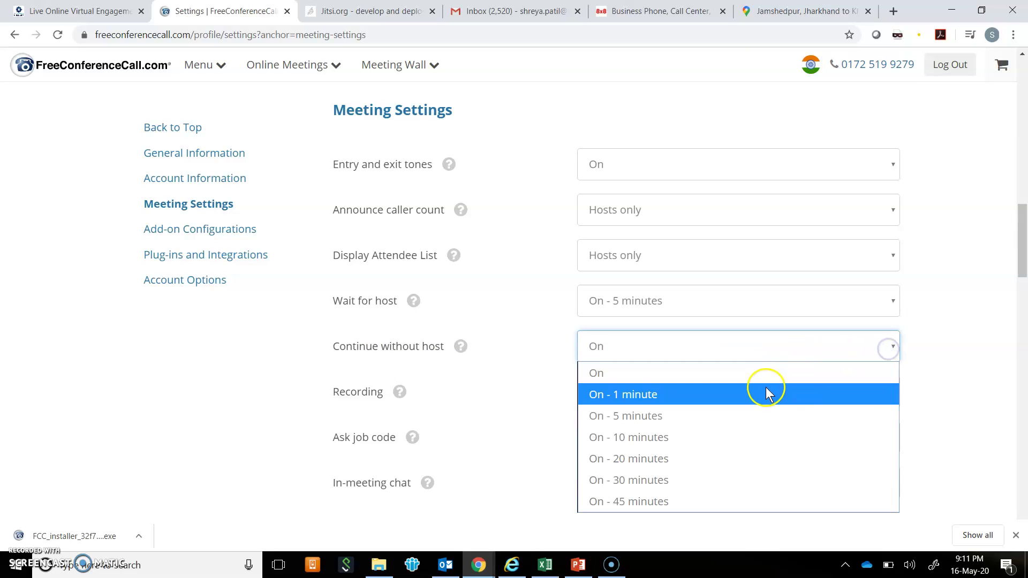
left_click(711, 415)
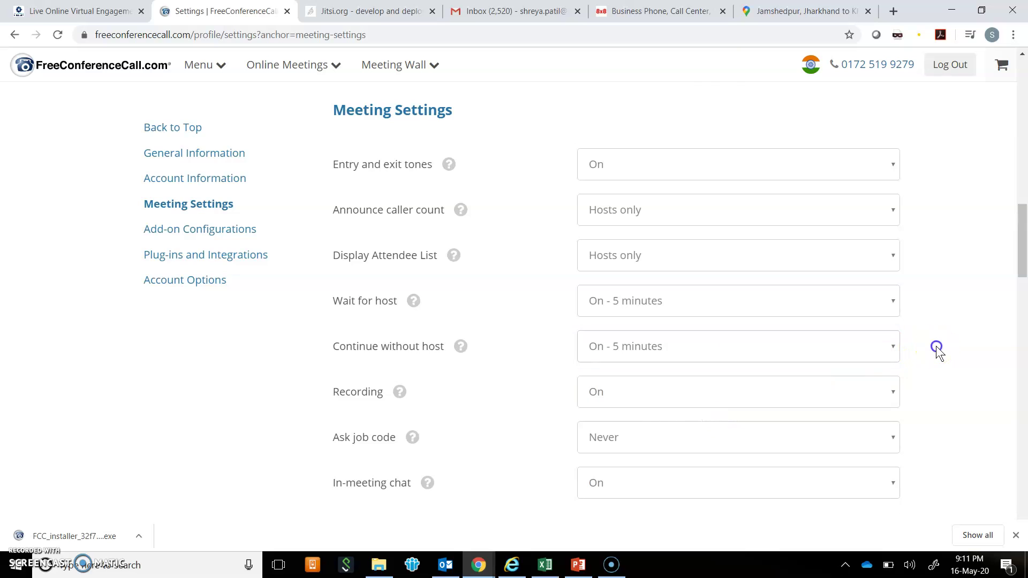
Set Recording to Off and Ask job code to Never, and save the meeting settings.
left_click(884, 395)
left_click(679, 438)
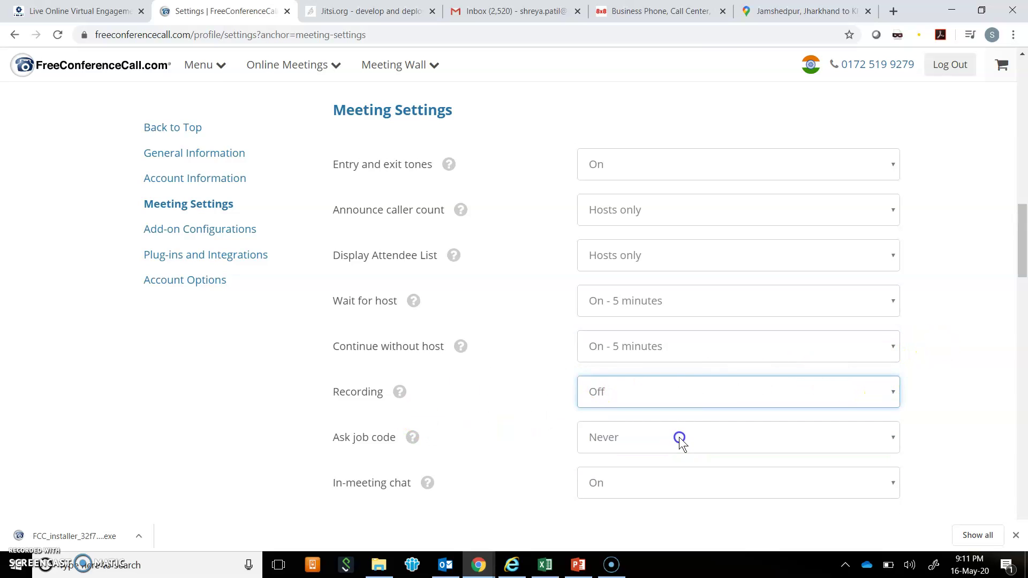
scroll(542, 237, "down", 4)
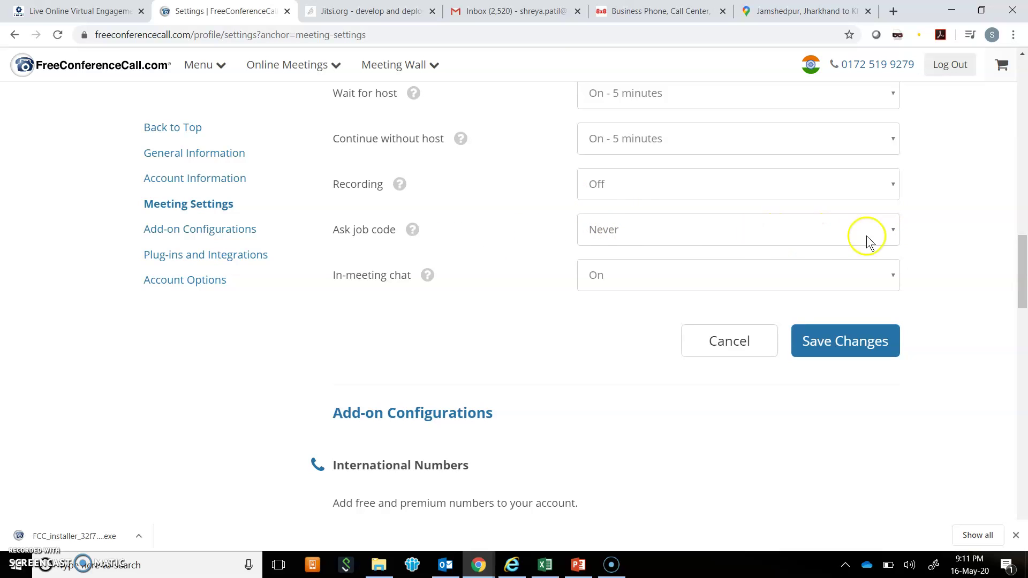
left_click(896, 230)
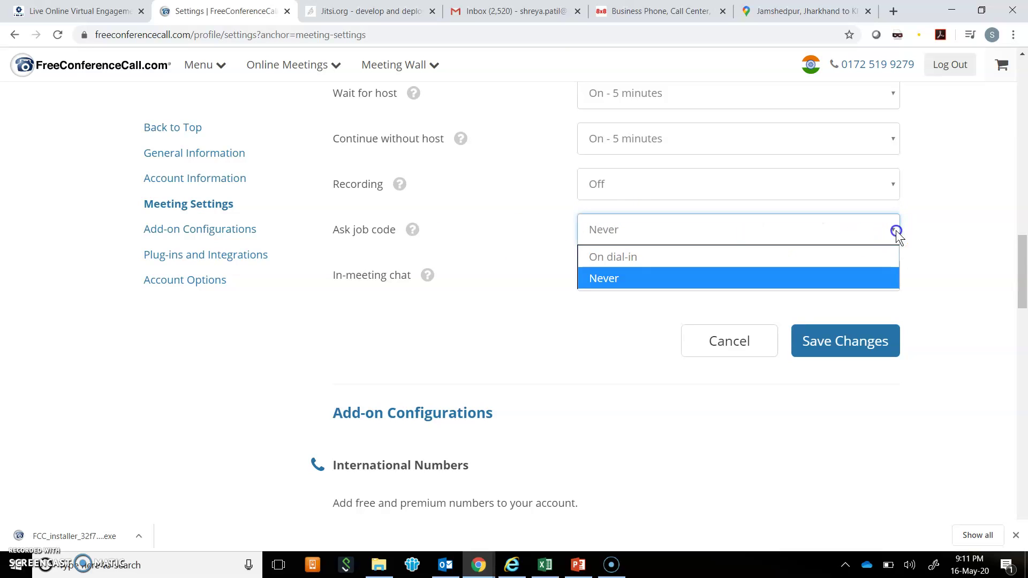
left_click(871, 277)
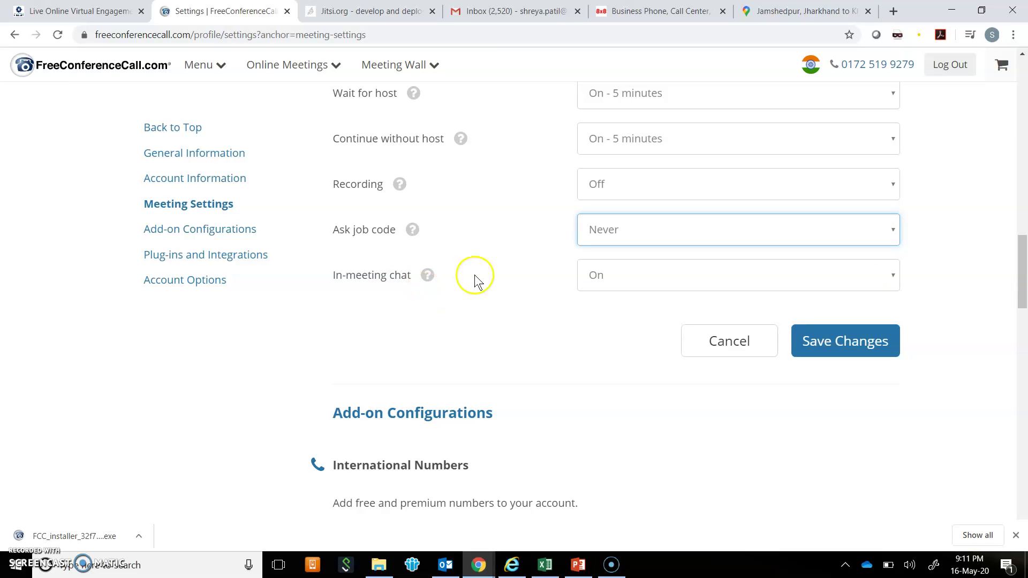
left_click(960, 335)
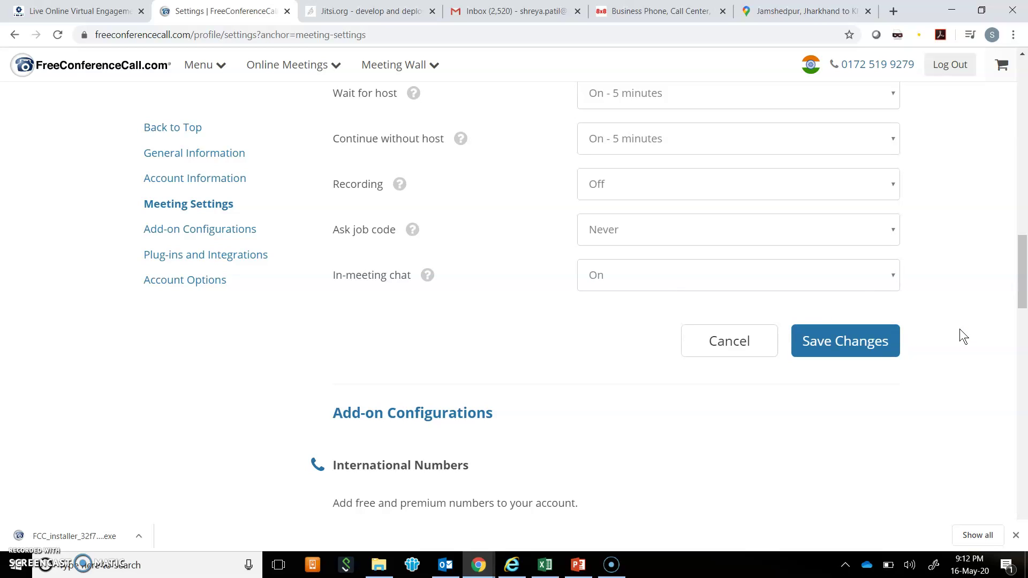
left_click(827, 342)
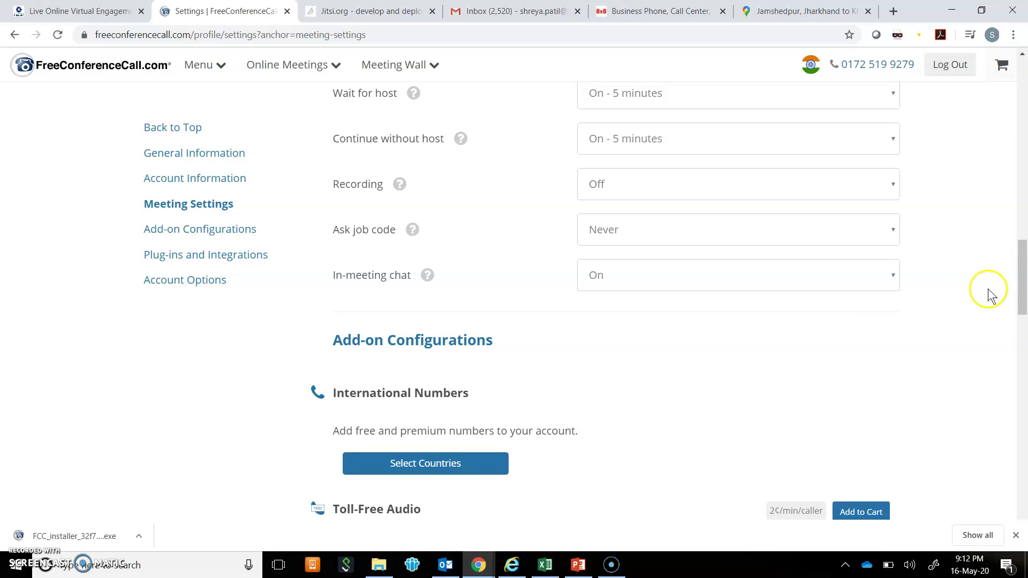
Return from the settings page to the Account Dashboard.
left_click_drag(1022, 282, 1024, 94)
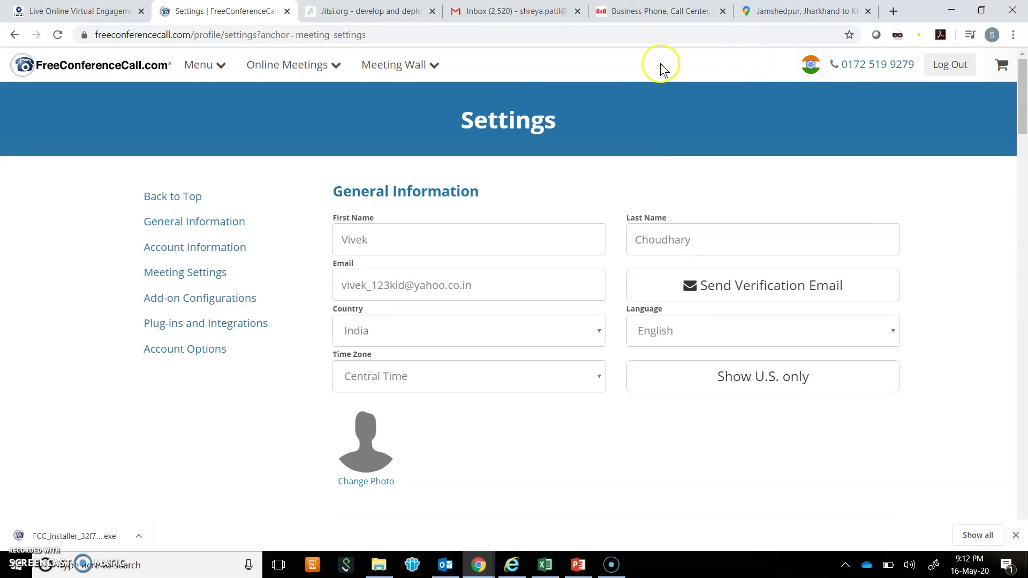
left_click(205, 73)
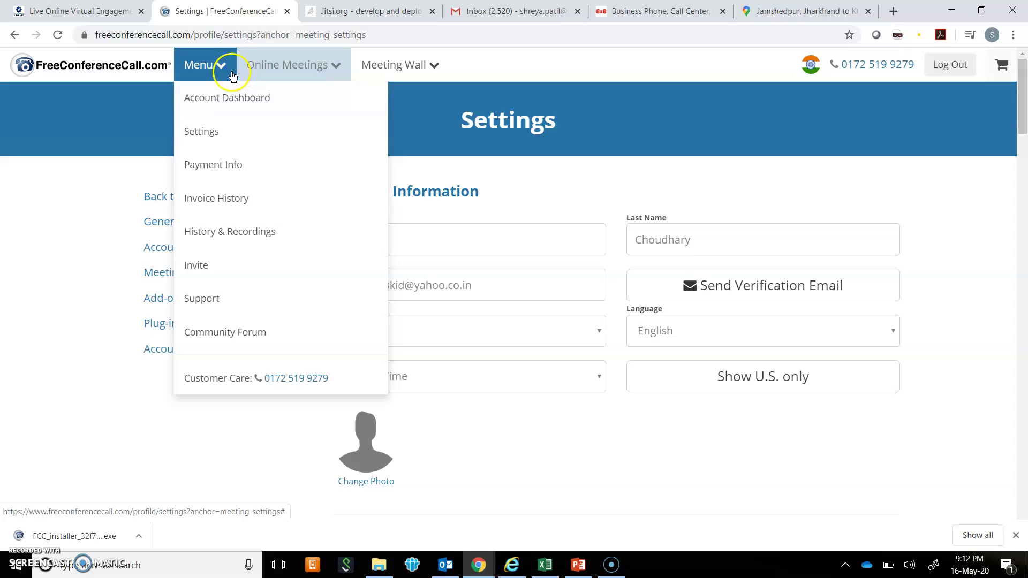
left_click(225, 97)
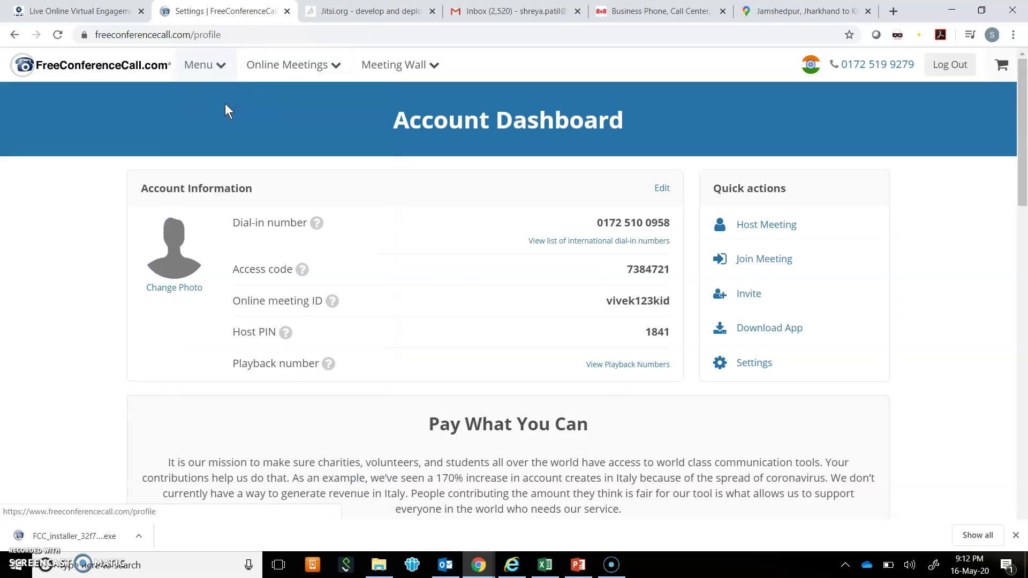